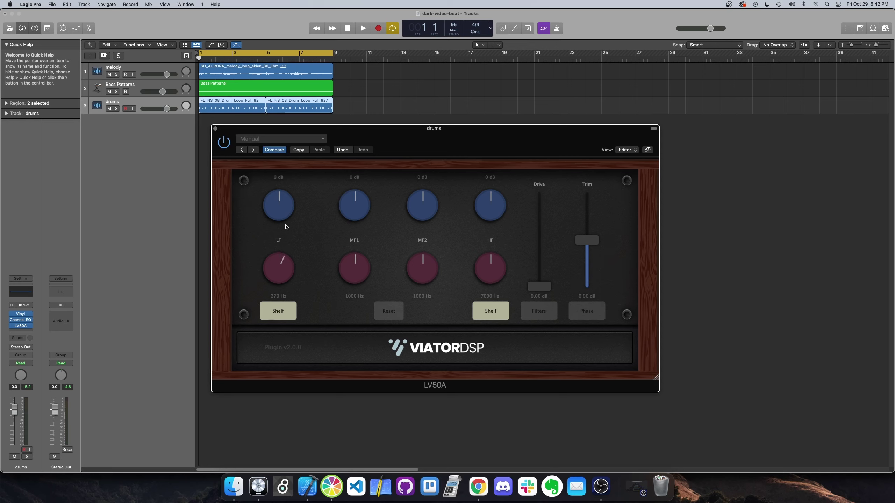
# Step: Try out the Drive slider of the LV50A on the drums track and return it to 0 dB
pyautogui.scroll(3, 280, 284)
pyautogui.moveTo(543, 289); pyautogui.dragTo(543, 265)
pyautogui.moveTo(537, 216); pyautogui.dragTo(542, 286)
pyautogui.press('space')
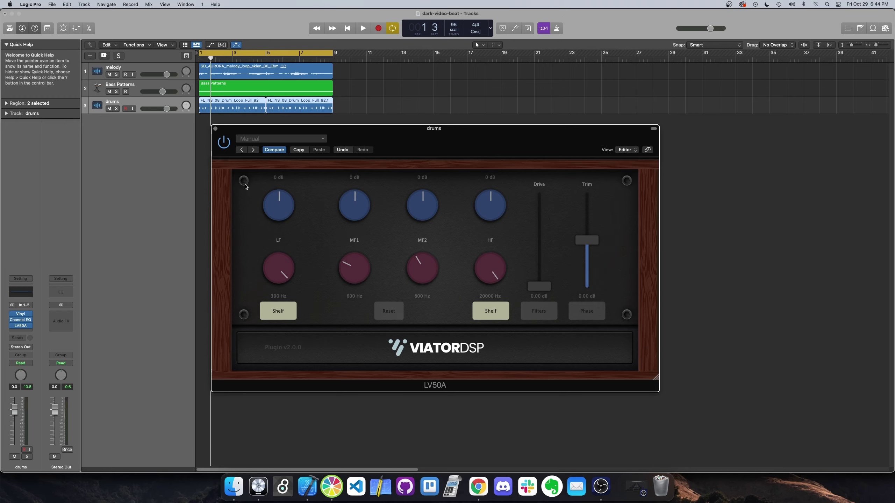
# Step: Close the plugin window and listen to the full loop with the LV50A bypassed on the drums
pyautogui.press('super+w')
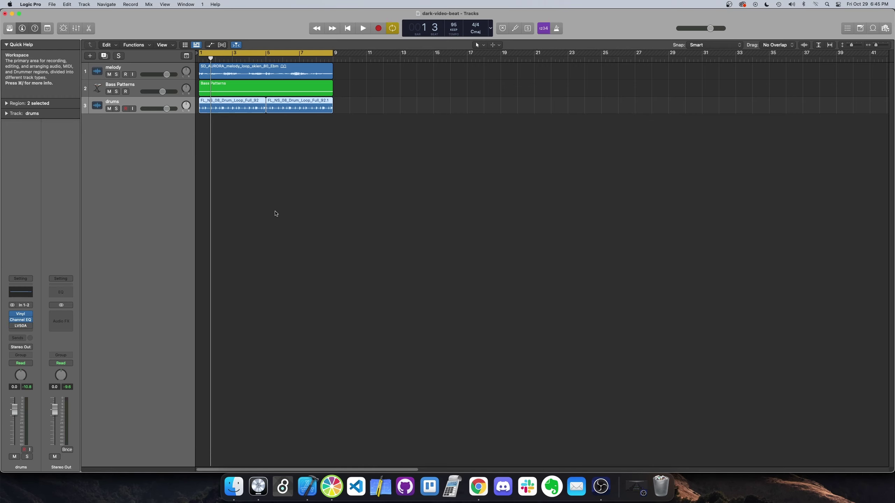
pyautogui.press('space')
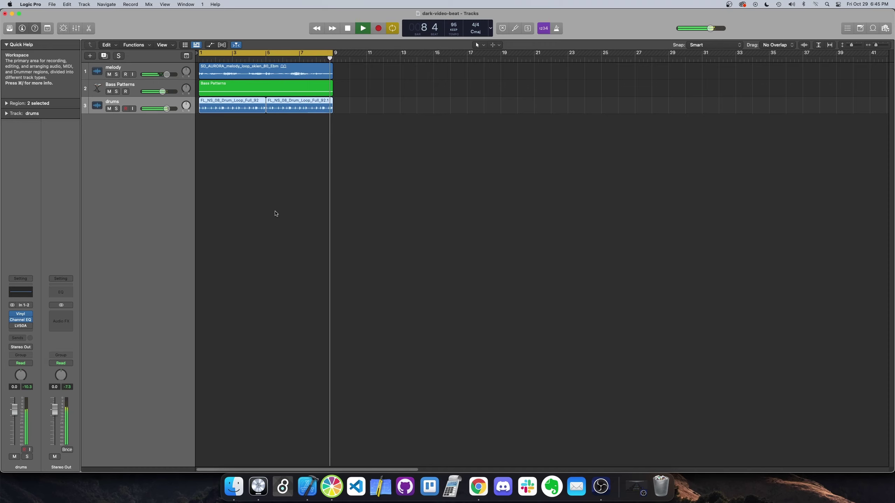
pyautogui.press('space')
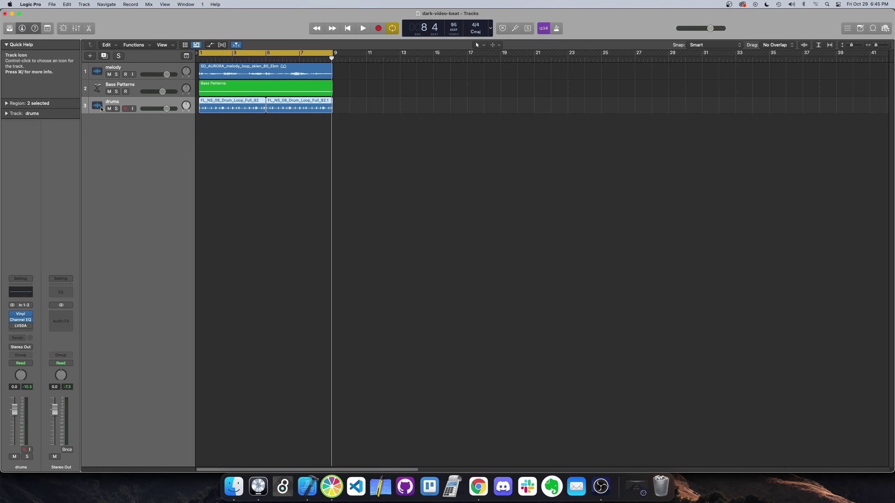
# Step: Solo the drums track, reopen its LV50A window and start playback
pyautogui.press('s')
pyautogui.press('v')
pyautogui.press('space')
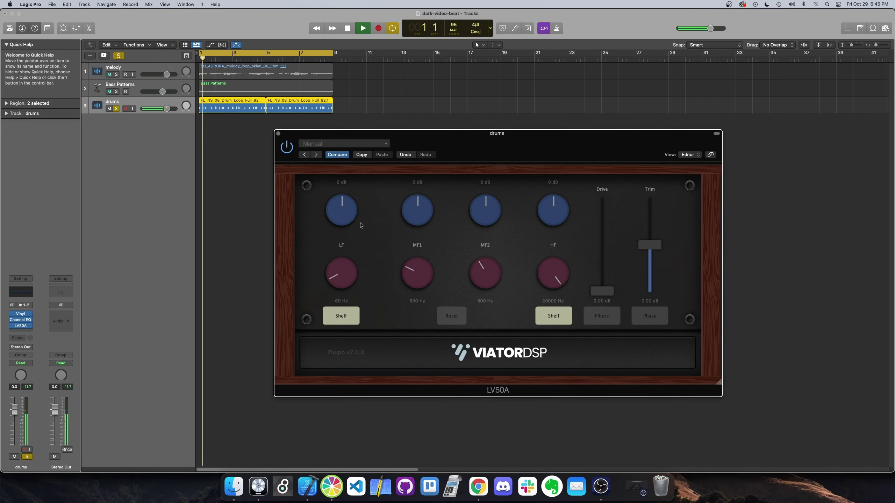
# Step: Boost the drums' LF band by 10 dB at 90 Hz, comparing it with the shelf off and leaving the shelf on
pyautogui.moveTo(348, 214); pyautogui.dragTo(358, 171)
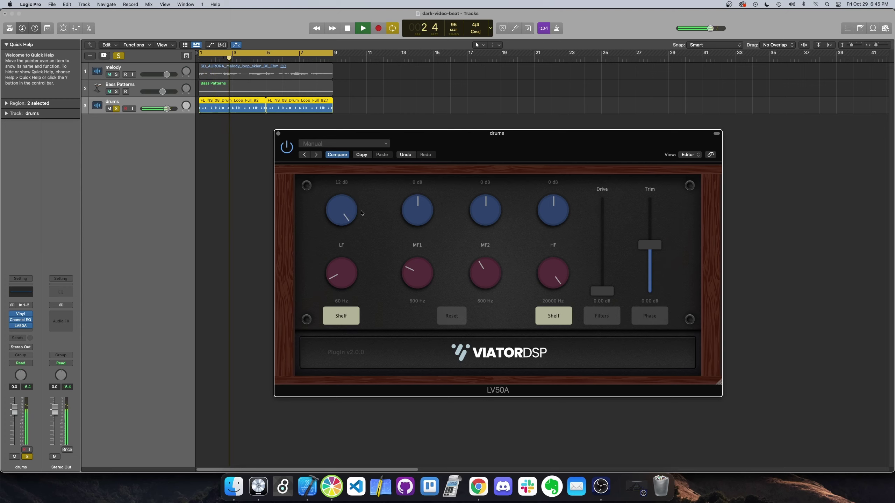
pyautogui.moveTo(355, 271); pyautogui.dragTo(353, 266)
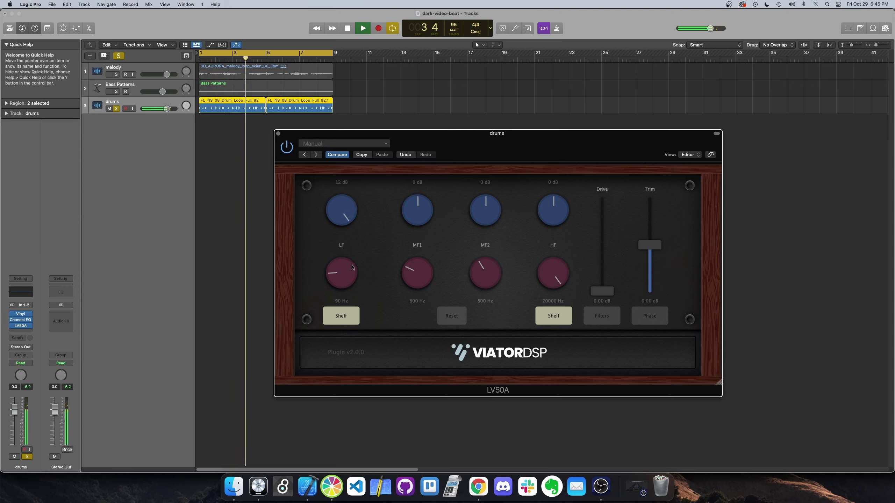
pyautogui.click(348, 316)
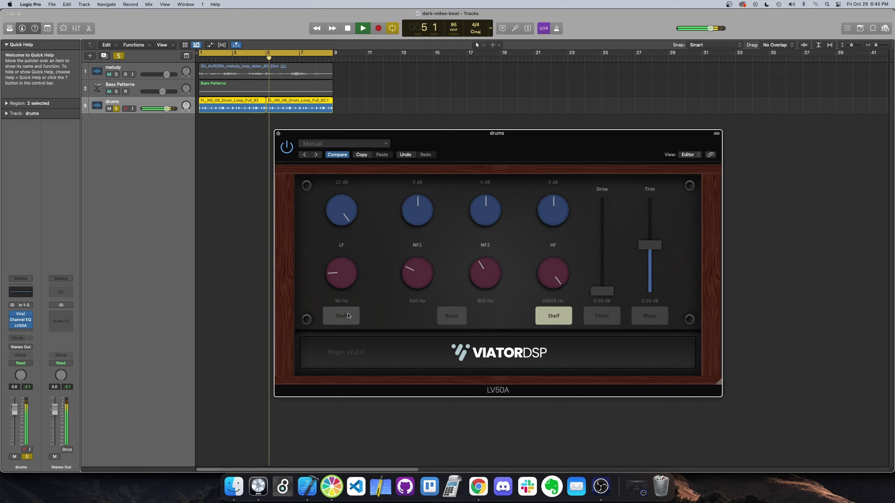
pyautogui.click(348, 316)
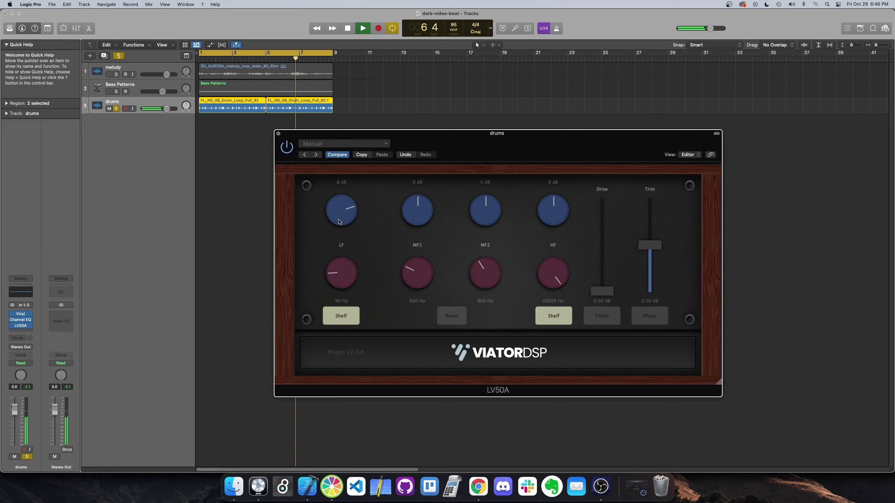
pyautogui.moveTo(339, 221); pyautogui.dragTo(351, 215)
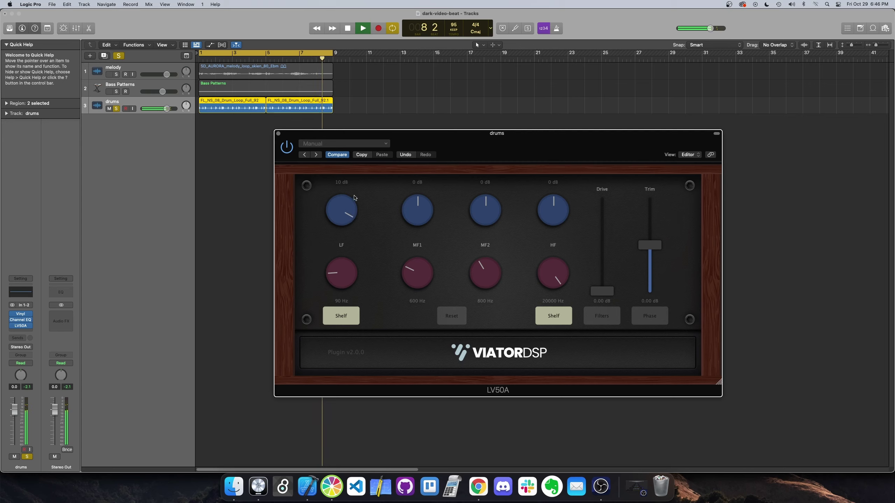
# Step: Cut the drums' MF1 band by 6 dB at 600 Hz after trying the same cut at 400 Hz
pyautogui.moveTo(422, 278); pyautogui.dragTo(421, 287)
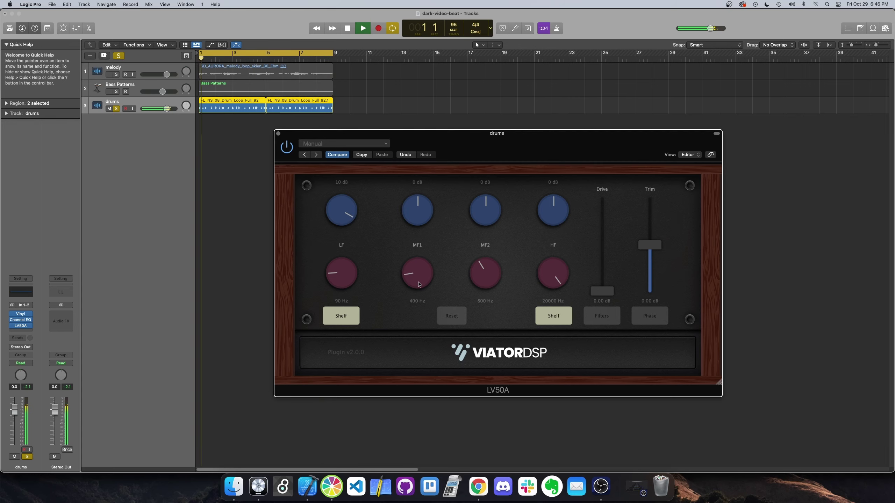
pyautogui.moveTo(419, 215); pyautogui.dragTo(419, 237)
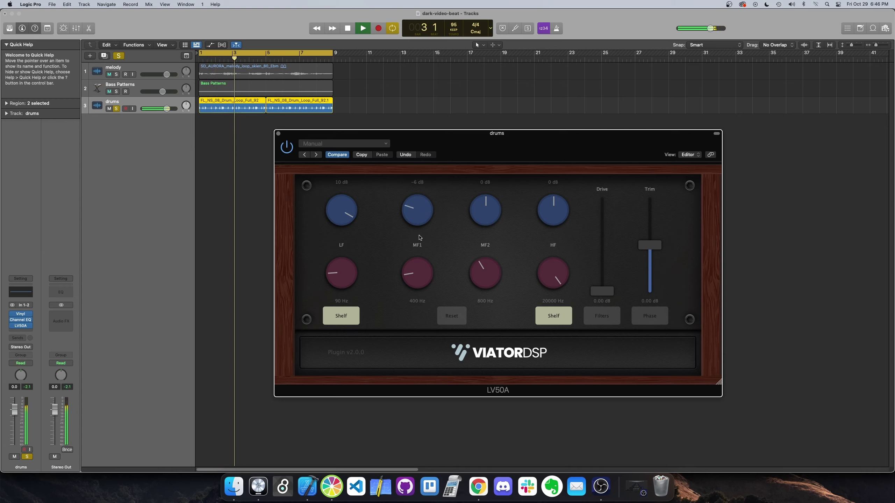
pyautogui.doubleClick(418, 210)
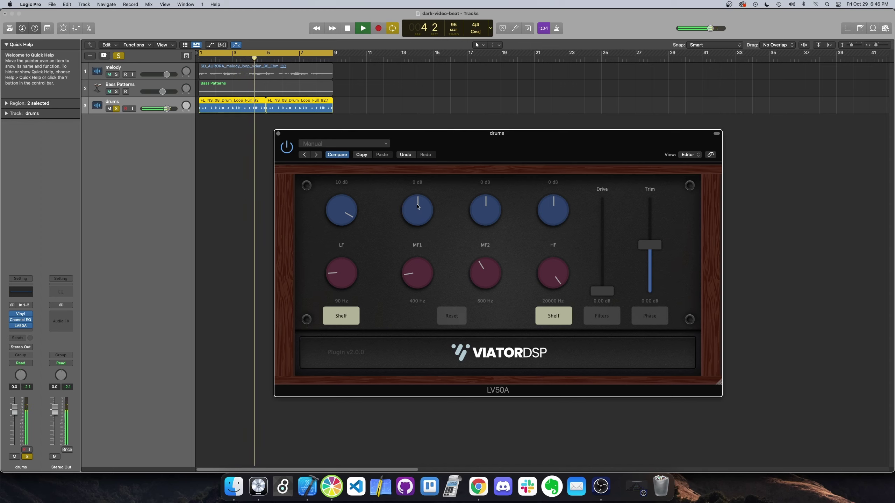
pyautogui.moveTo(413, 275); pyautogui.dragTo(413, 269)
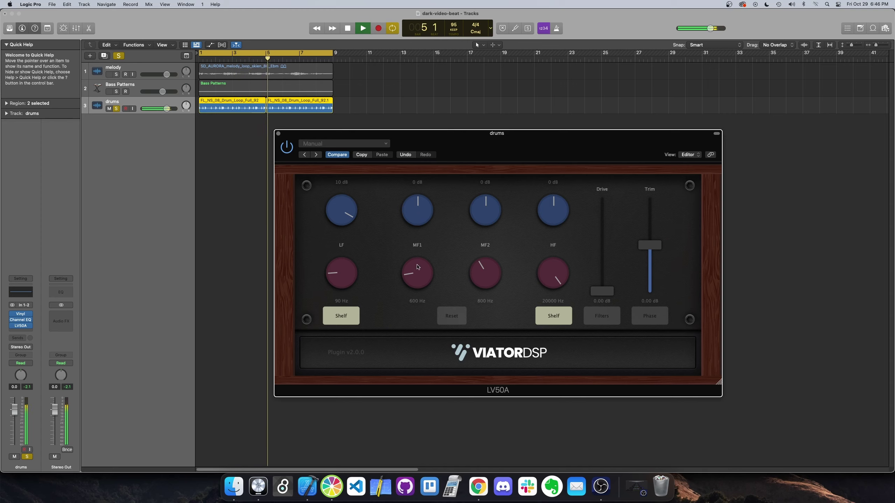
pyautogui.moveTo(418, 211); pyautogui.dragTo(416, 236)
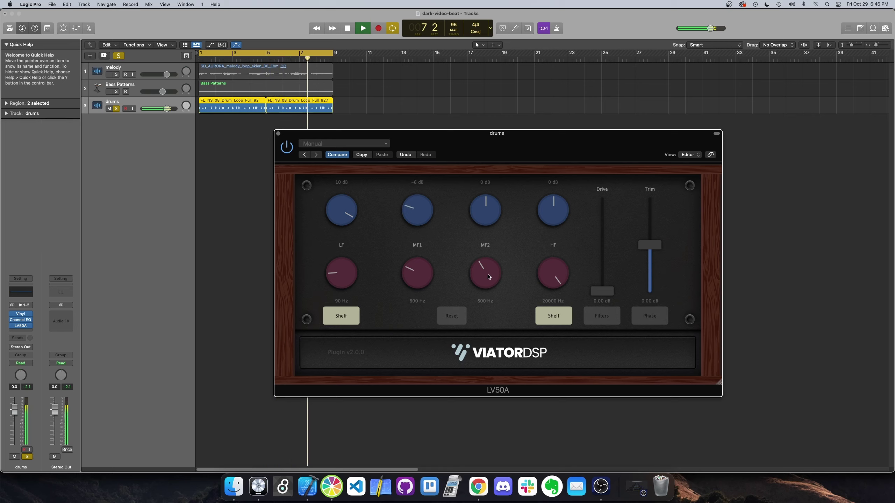
# Step: Boost the drums' MF2 band by 4 dB at 1000 Hz and the HF band by 4 dB at 13000 Hz
pyautogui.moveTo(488, 215); pyautogui.dragTo(489, 211)
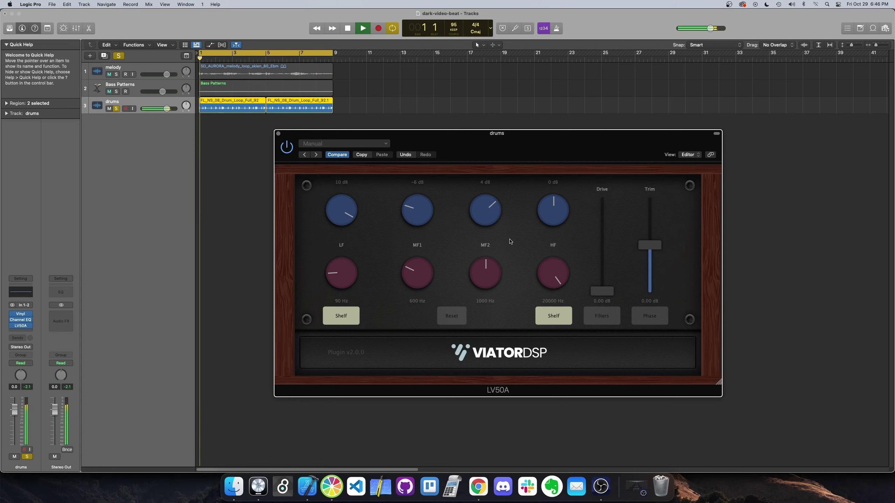
pyautogui.moveTo(555, 280); pyautogui.dragTo(558, 302)
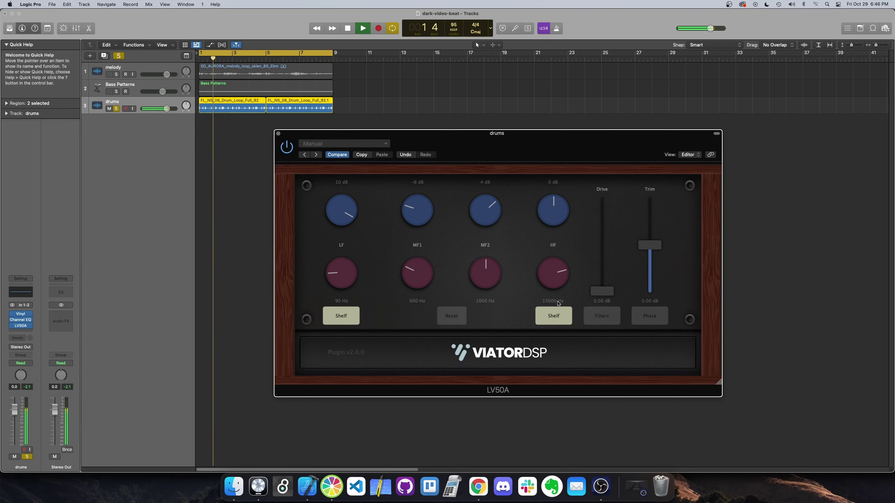
pyautogui.moveTo(556, 217); pyautogui.dragTo(556, 200)
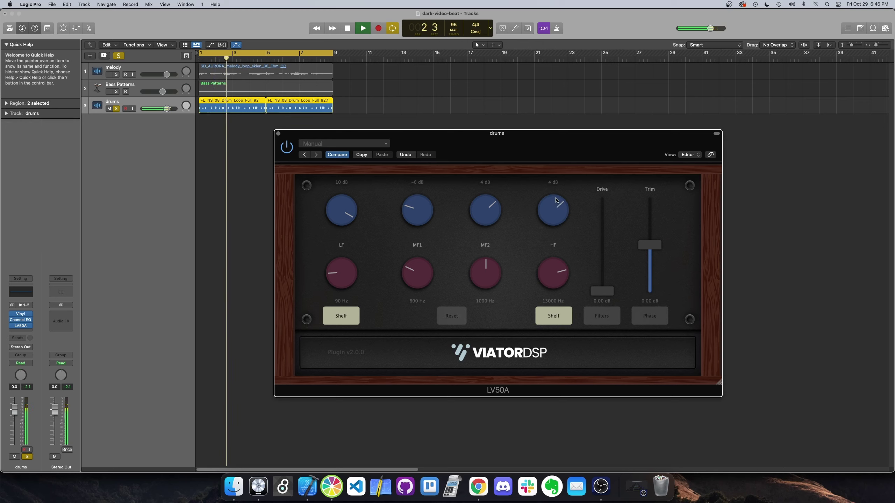
# Step: Try the drums' Drive at 12 dB, unsolo the track and settle the Drive at 8 dB
pyautogui.moveTo(602, 291); pyautogui.dragTo(601, 199)
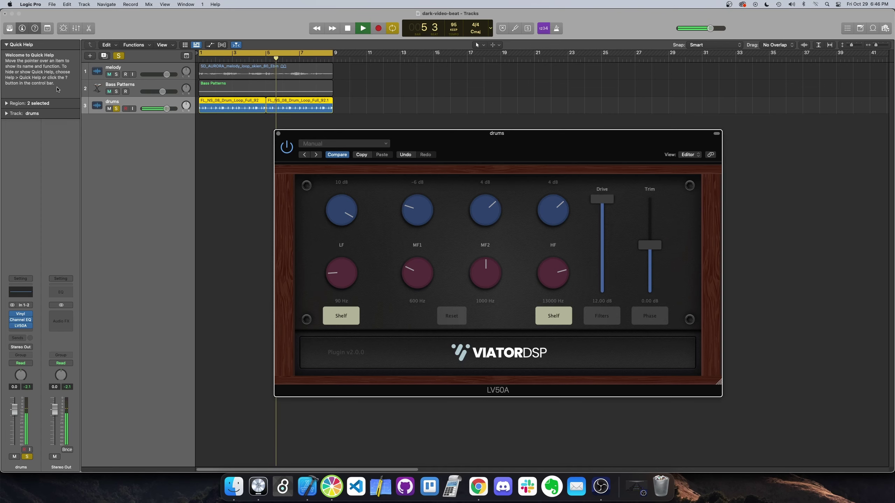
pyautogui.click(117, 109)
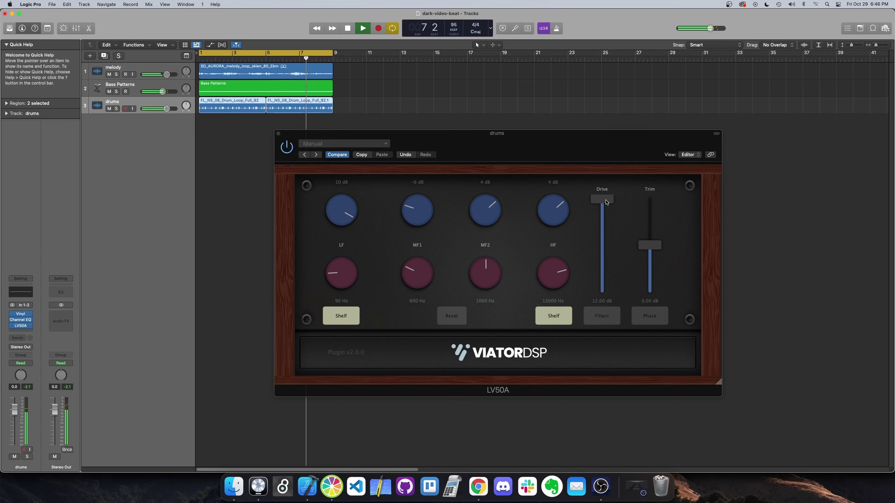
pyautogui.moveTo(606, 202); pyautogui.dragTo(606, 231)
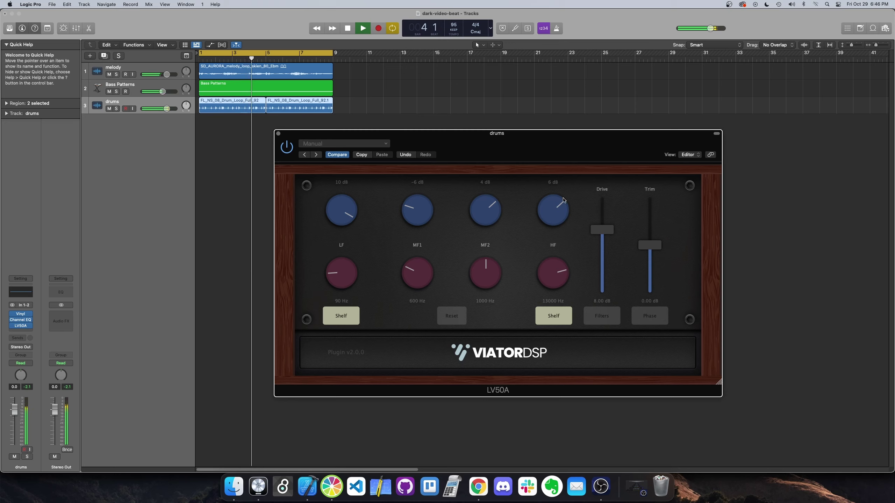
# Step: Set the drums' HF band to 8 dB at 11000 Hz and the Trim to -3 dB, ending with playback stopped and the plugin closed
pyautogui.moveTo(565, 201); pyautogui.dragTo(569, 175)
pyautogui.moveTo(564, 272)
pyautogui.mouseDown()
pyautogui.moveTo(564, 298)
pyautogui.moveTo(568, 287)
pyautogui.mouseUp()
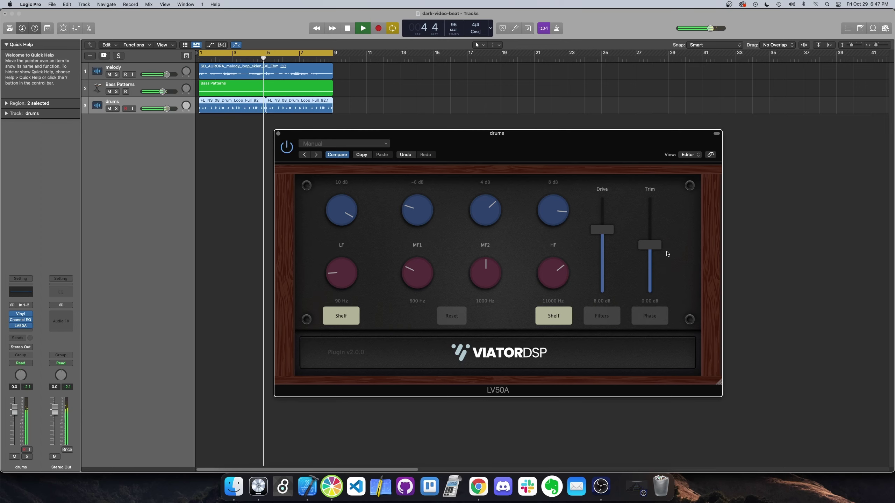
pyautogui.moveTo(651, 246); pyautogui.dragTo(656, 258)
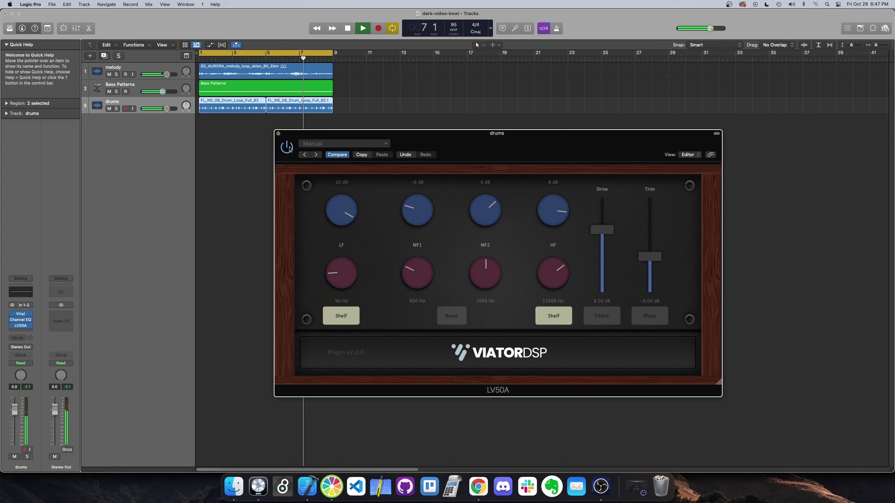
pyautogui.moveTo(654, 259); pyautogui.dragTo(657, 252)
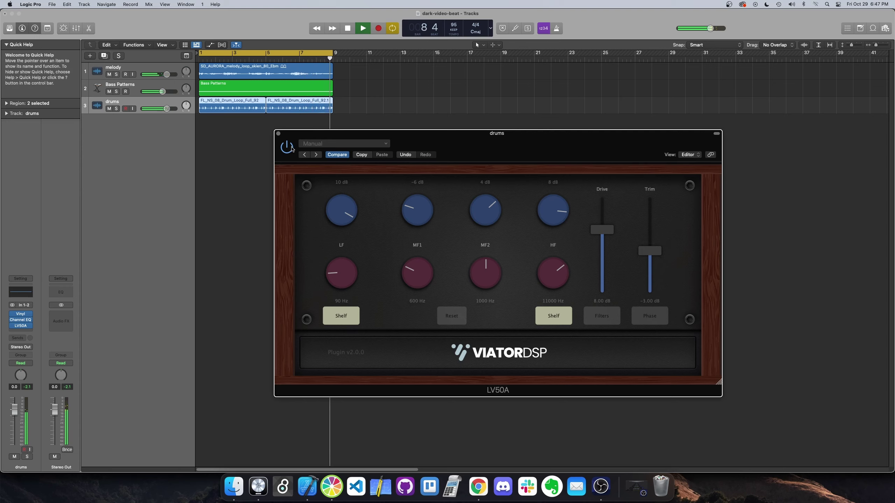
pyautogui.press('space')
pyautogui.click(278, 134)
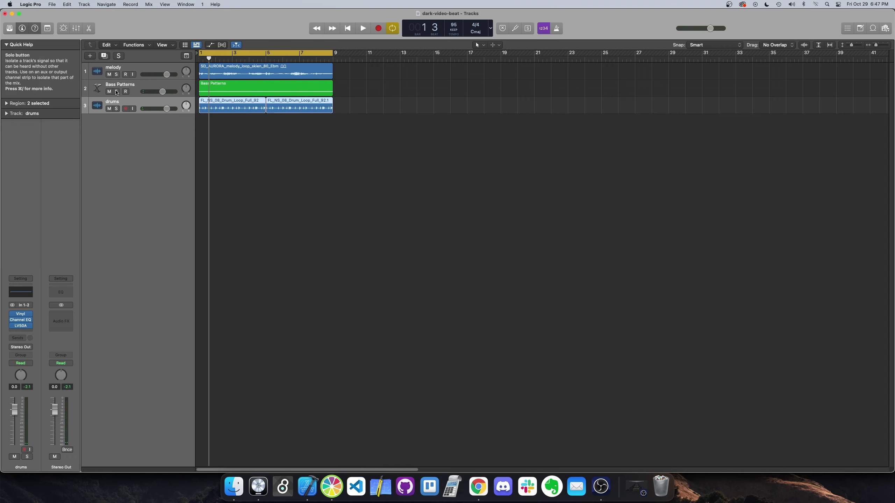
# Step: Play the Bass Patterns track soloed and add an LV50A to it with the Drive at 12 dB
pyautogui.click(117, 93)
pyautogui.press('space')
pyautogui.click(150, 85)
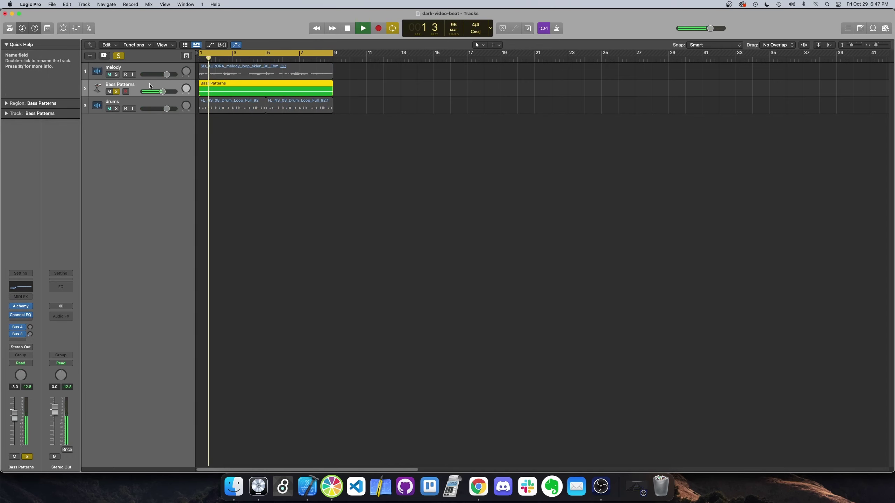
pyautogui.click(23, 321)
pyautogui.click(358, 191)
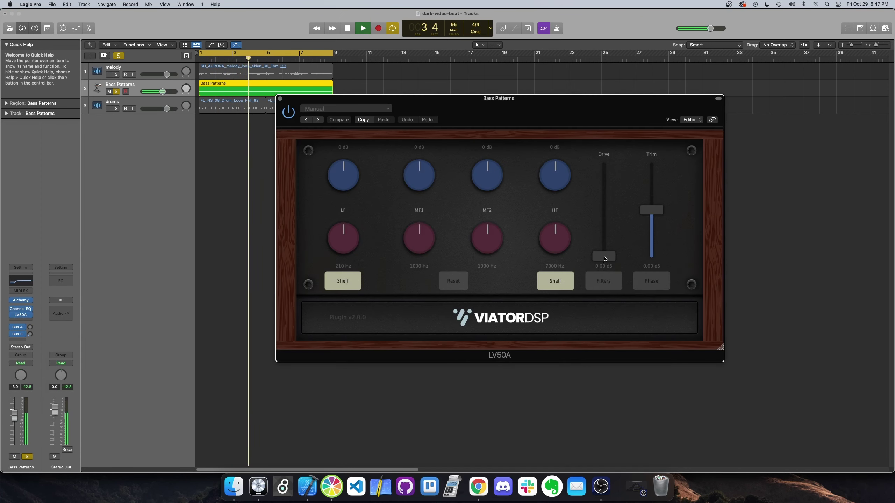
pyautogui.moveTo(605, 258); pyautogui.dragTo(611, 163)
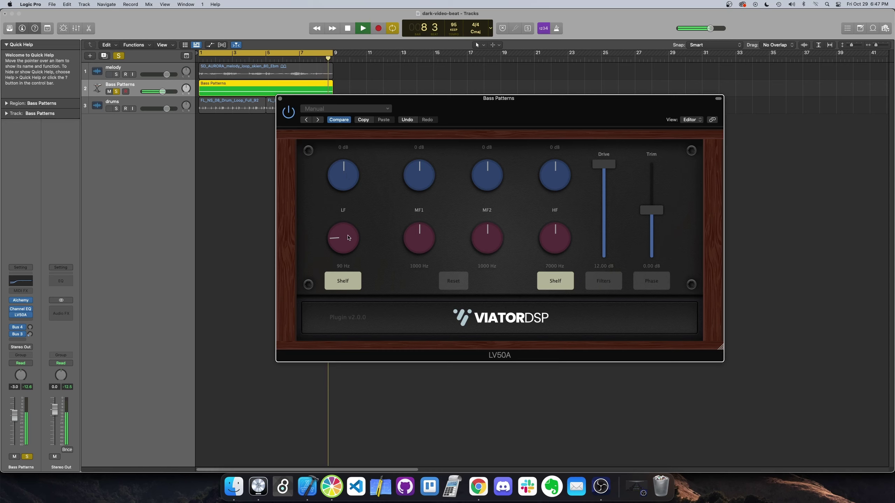
# Step: Cut the bass LF band by 12 dB at 30 Hz with its shelf off, and boost MF1 by 6 dB at 200 Hz
pyautogui.moveTo(346, 240); pyautogui.dragTo(339, 277)
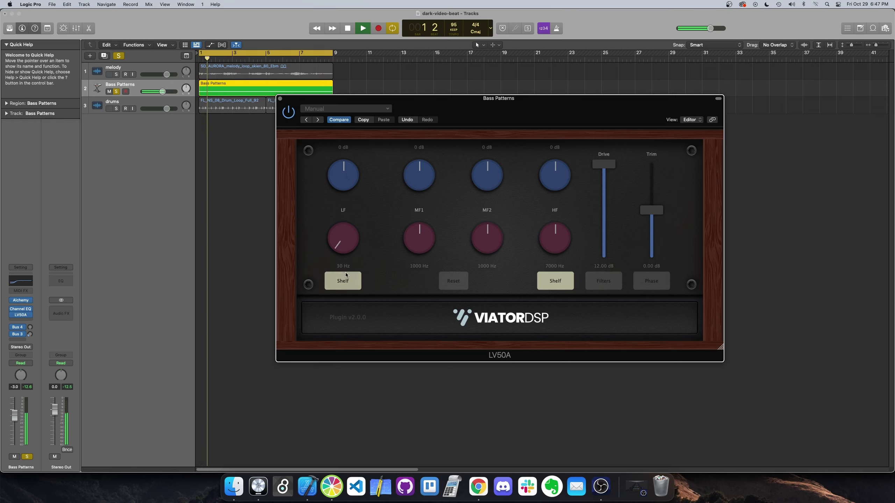
pyautogui.click(341, 281)
pyautogui.moveTo(348, 178); pyautogui.dragTo(352, 229)
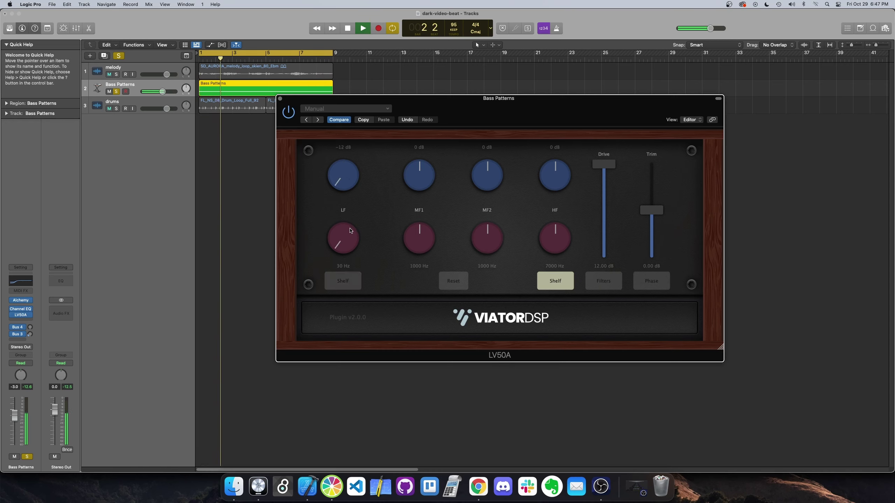
pyautogui.moveTo(421, 248); pyautogui.dragTo(421, 314)
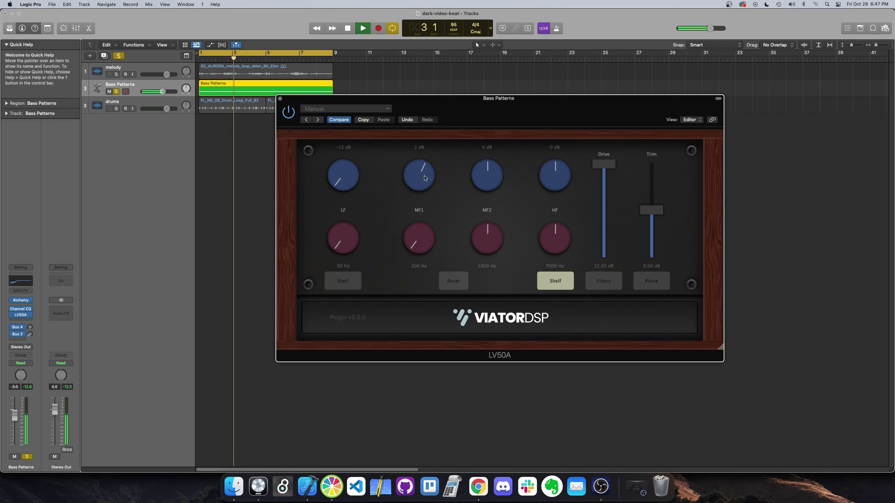
pyautogui.moveTo(428, 187); pyautogui.dragTo(427, 159)
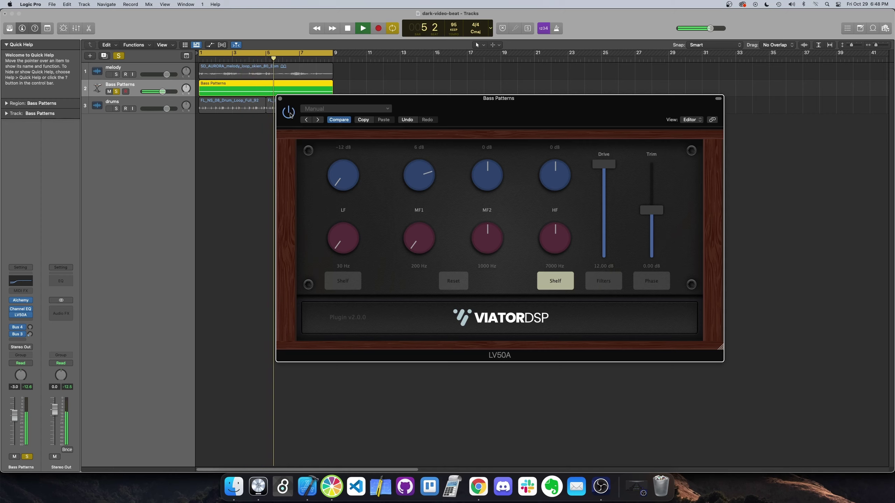
# Step: Unsolo the Bass Patterns track and lower its LV50A Trim to -4 dB while comparing against bypass
pyautogui.press('s')
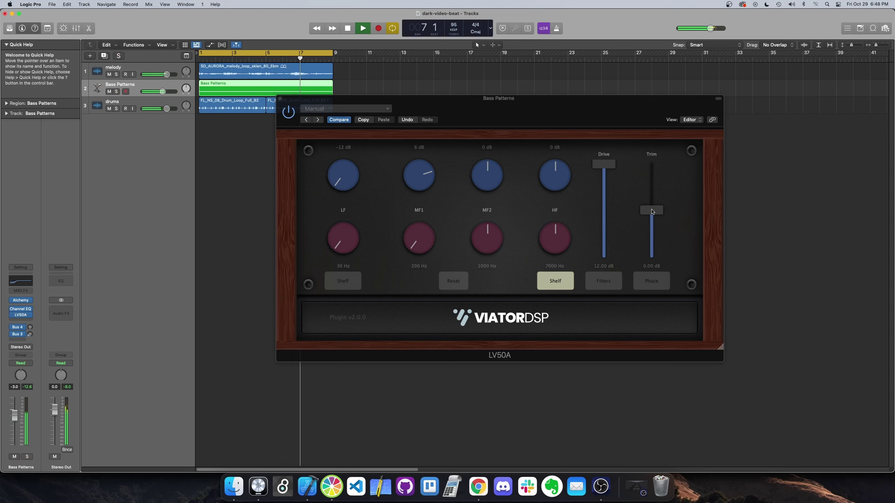
pyautogui.click(288, 112)
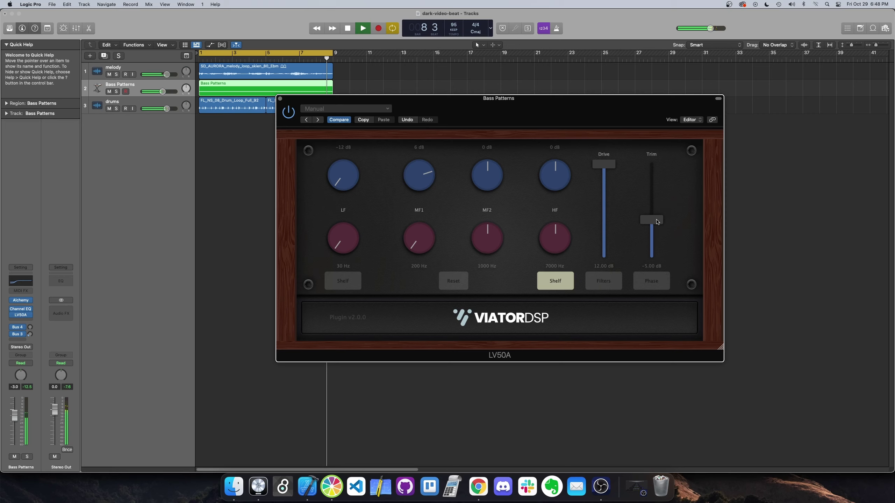
pyautogui.moveTo(657, 224); pyautogui.dragTo(657, 221)
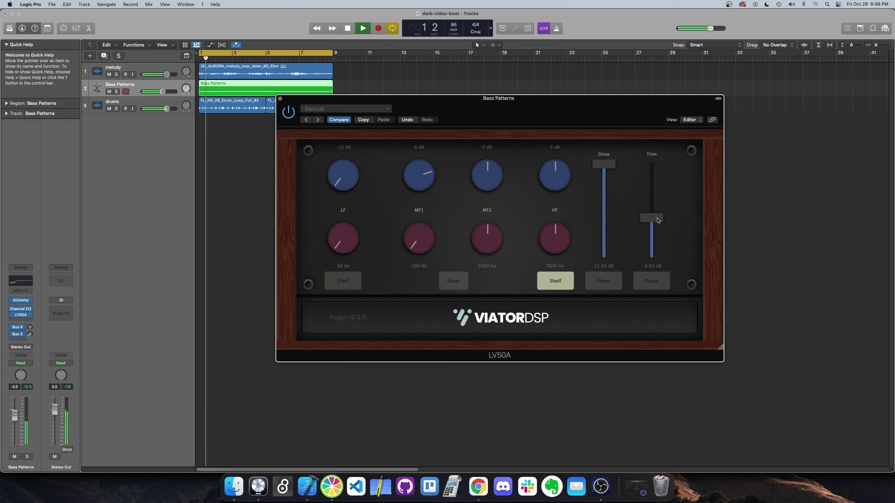
# Step: Compare the bass LV50A against bypass and raise its Trim to -3 dB
pyautogui.click(289, 111)
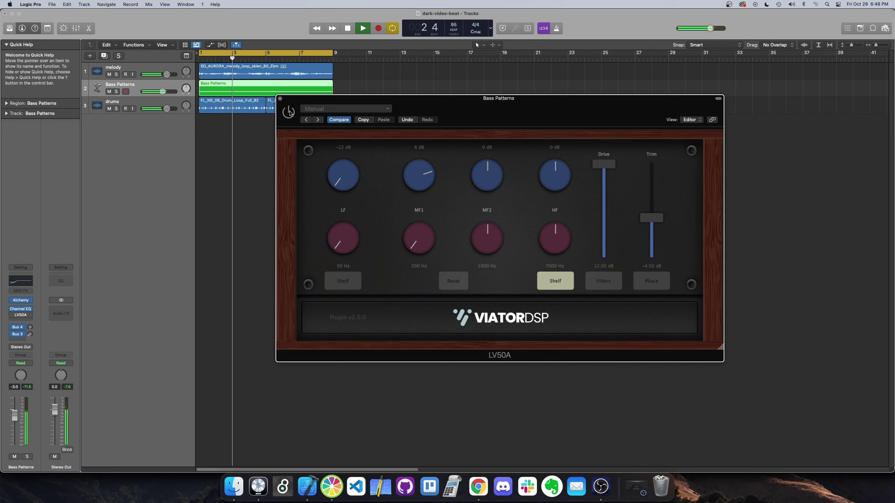
pyautogui.click(289, 112)
pyautogui.moveTo(654, 219); pyautogui.dragTo(653, 218)
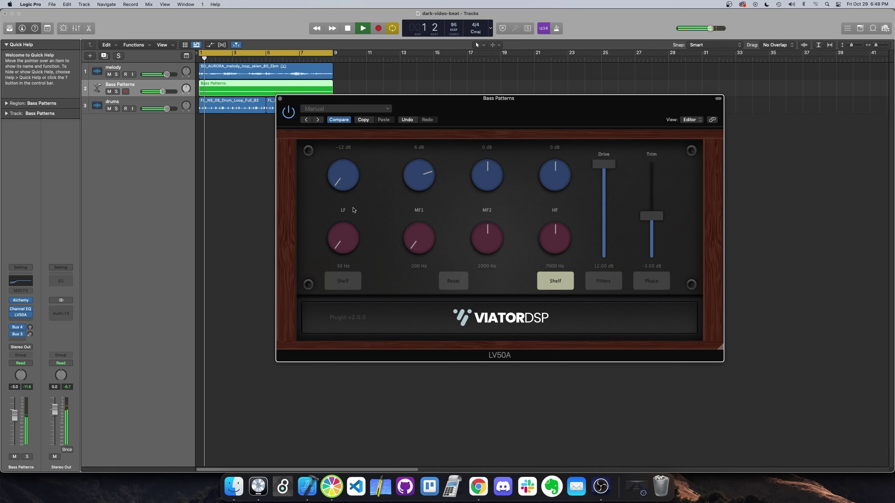
# Step: Reset the bass MF1 gain to 0 dB and boost the LF band by 12 dB at 60 Hz
pyautogui.moveTo(351, 181); pyautogui.dragTo(354, 137)
pyautogui.doubleClick(418, 176)
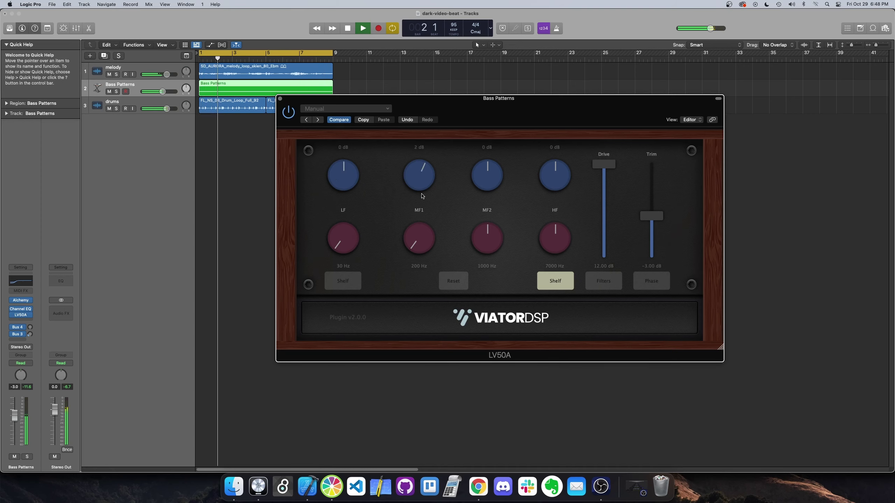
pyautogui.moveTo(350, 240); pyautogui.dragTo(351, 234)
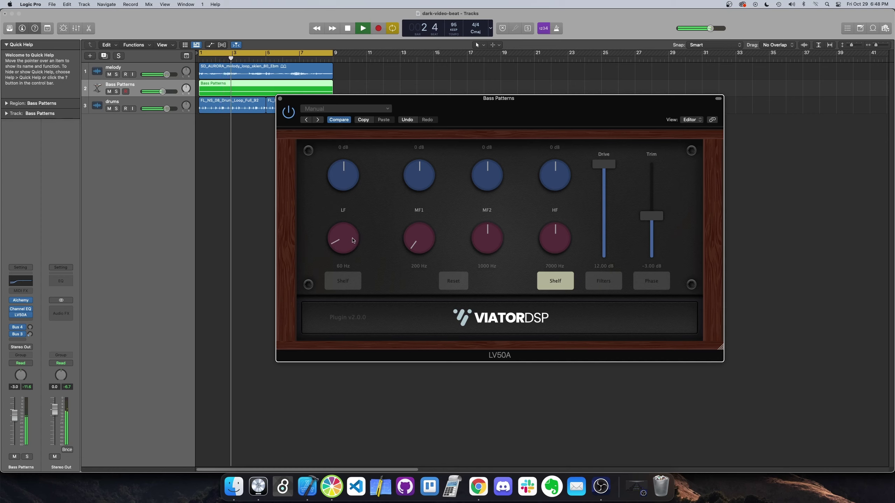
pyautogui.moveTo(356, 177); pyautogui.dragTo(366, 134)
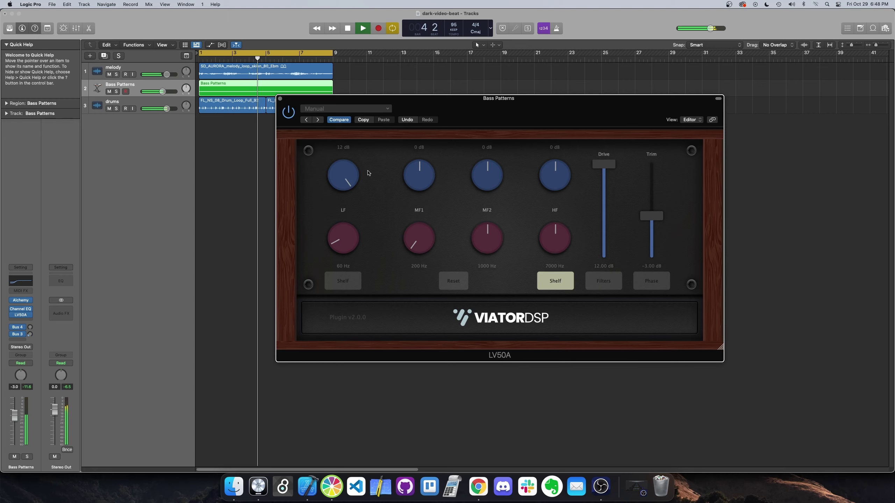
# Step: Set bass LF to 6 dB, MF1 to -6 dB at 400 Hz, HF to 12 dB, Drive and Trim to 0 dB, and close the plugin
pyautogui.moveTo(419, 225); pyautogui.dragTo(421, 215)
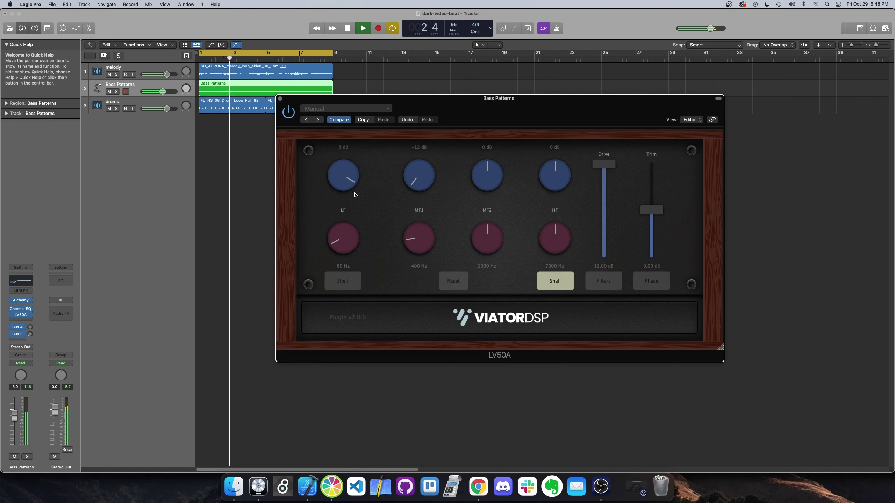
pyautogui.moveTo(352, 196); pyautogui.dragTo(347, 192)
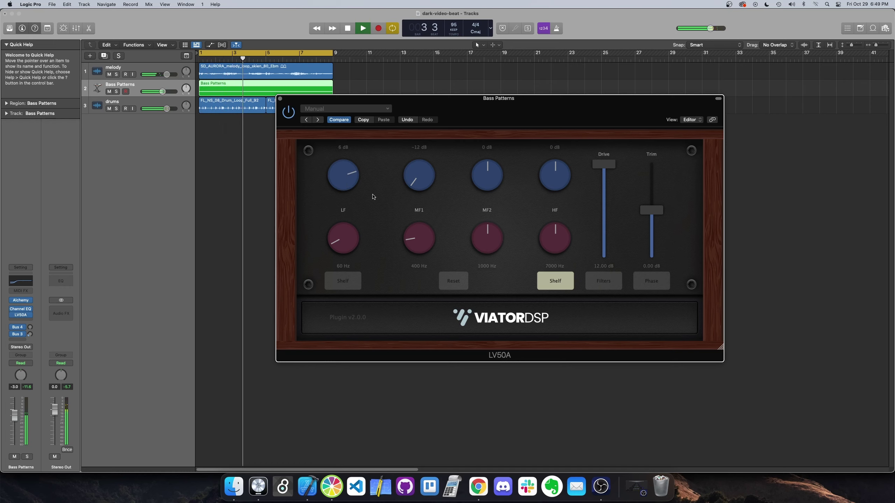
pyautogui.moveTo(411, 184); pyautogui.dragTo(401, 167)
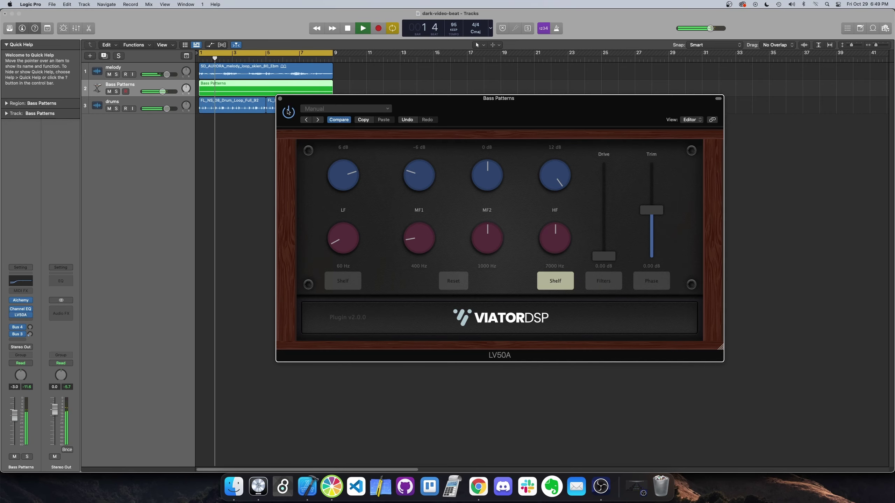
pyautogui.click(280, 98)
pyautogui.press('space')
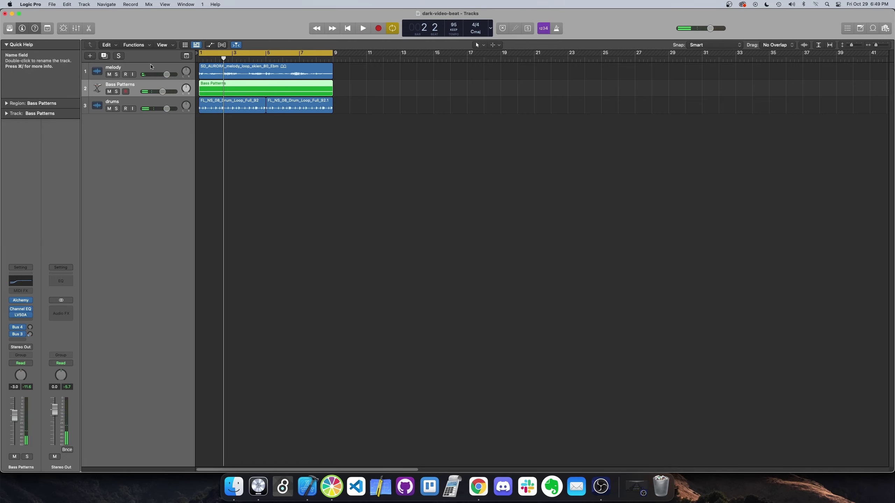
# Step: Play the melody track soloed and add an LV50A to it with the Drive at 12 dB
pyautogui.click(117, 74)
pyautogui.press('space')
pyautogui.click(23, 330)
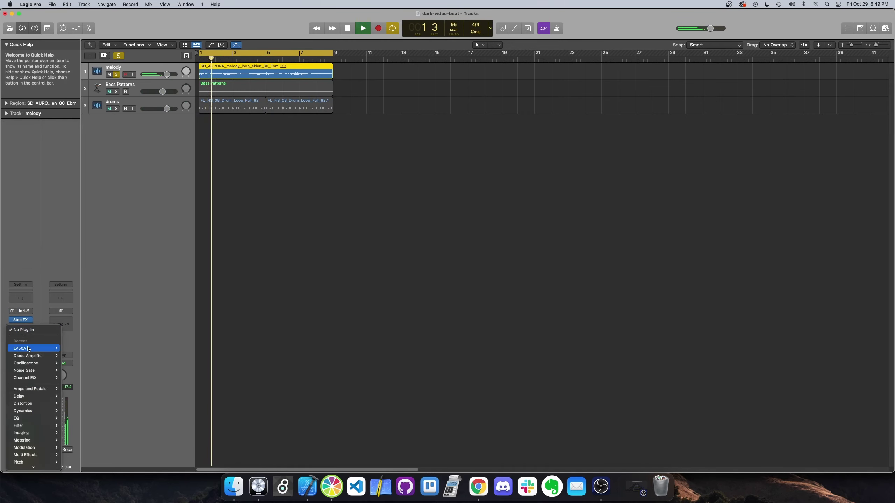
pyautogui.moveTo(36, 348)
pyautogui.click(73, 349)
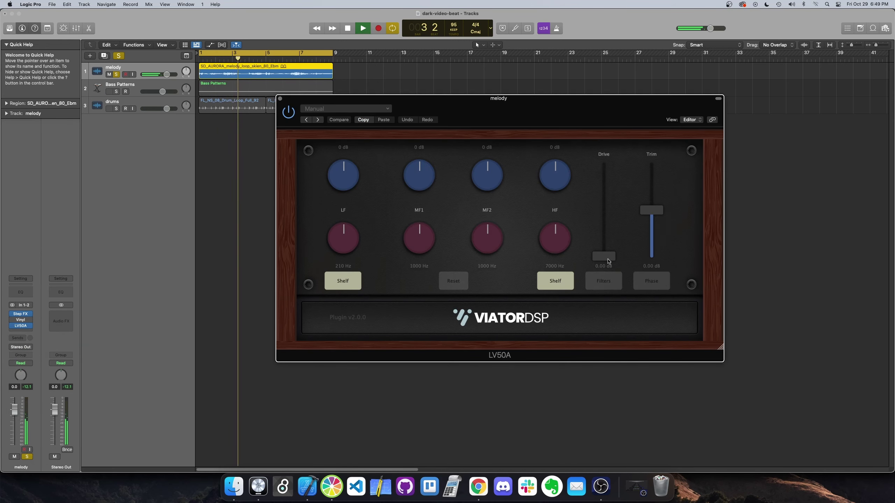
pyautogui.moveTo(606, 261); pyautogui.dragTo(619, 163)
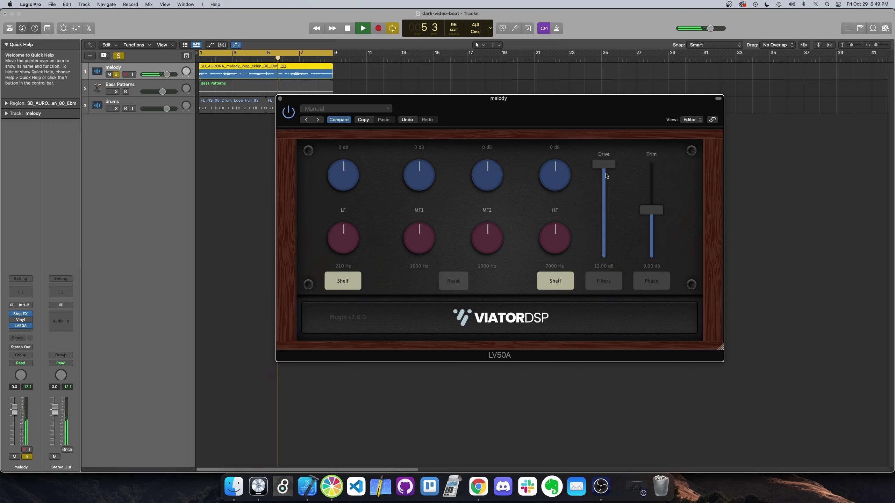
pyautogui.moveTo(613, 271); pyautogui.dragTo(612, 152)
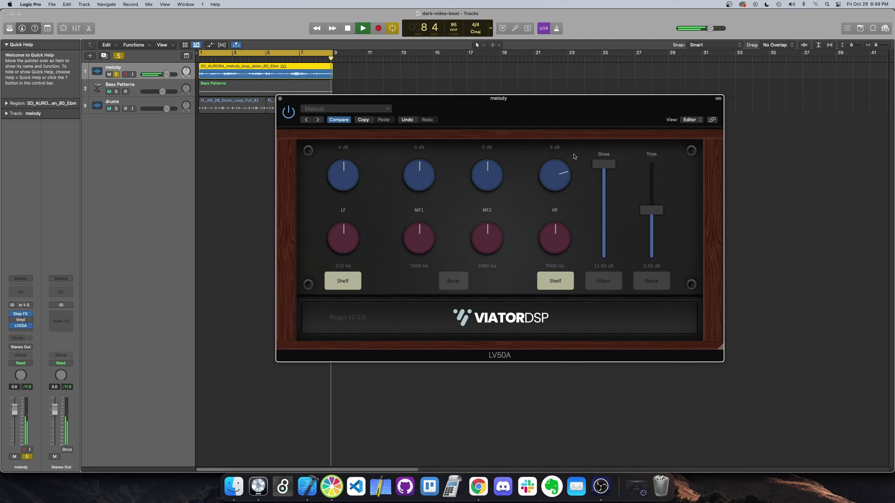
# Step: Boost the melody's HF band by 12 dB and cut MF2 by 6 dB at 1200 Hz
pyautogui.moveTo(576, 138)
pyautogui.mouseDown()
pyautogui.moveTo(573, 149)
pyautogui.moveTo(574, 142)
pyautogui.mouseUp()
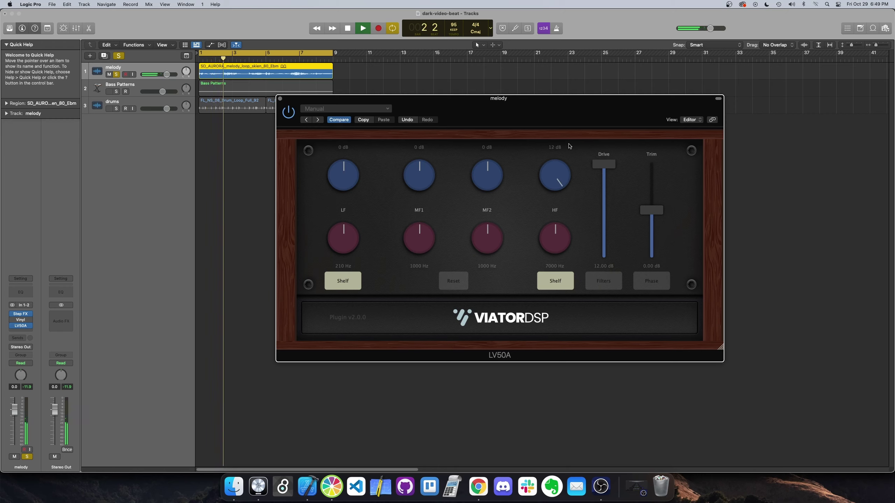
pyautogui.moveTo(488, 182); pyautogui.dragTo(490, 166)
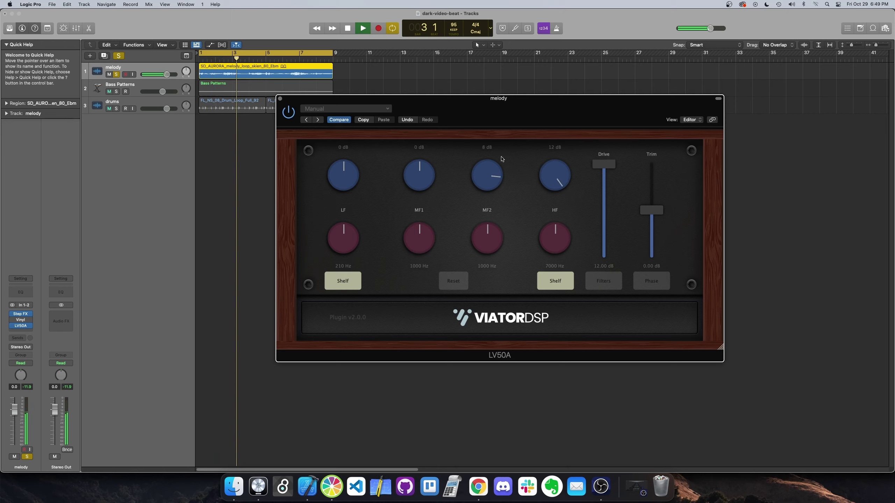
pyautogui.moveTo(490, 237); pyautogui.dragTo(491, 254)
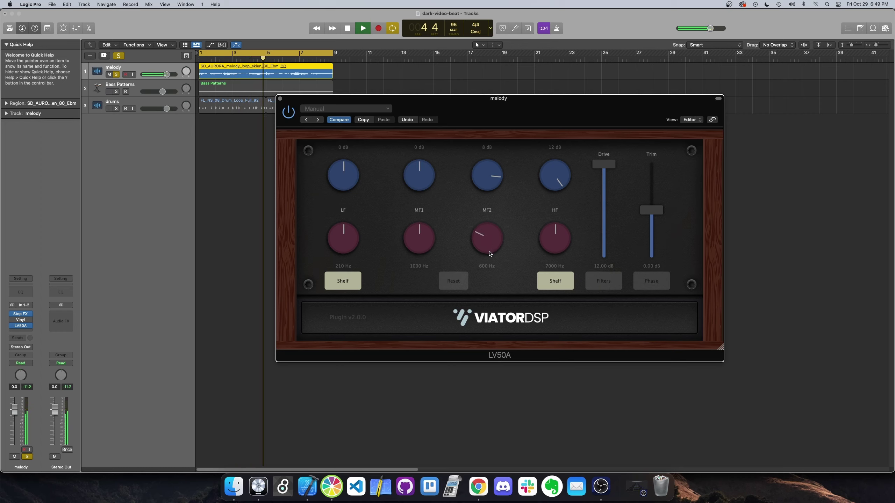
pyautogui.moveTo(489, 238); pyautogui.dragTo(495, 222)
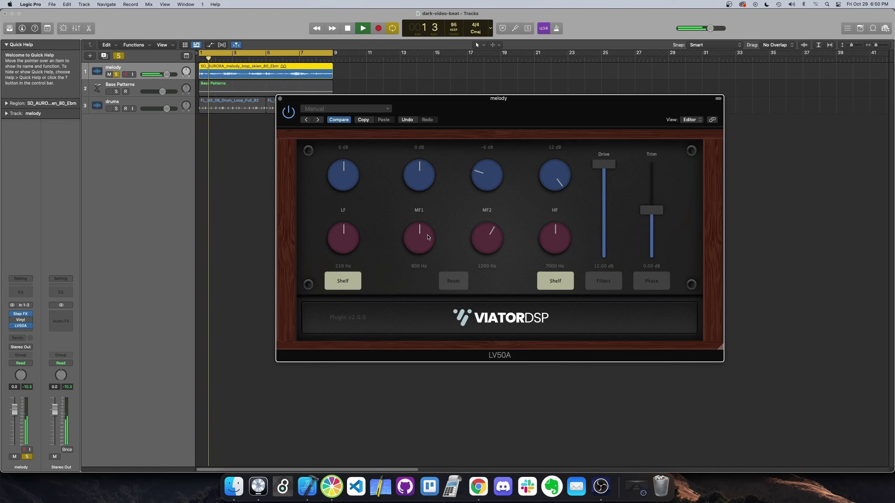
# Step: Boost the melody's MF1 by 8 dB at 600 Hz and cut LF by 12 dB at 390 Hz, comparing its shelf off and on
pyautogui.moveTo(428, 235); pyautogui.dragTo(429, 249)
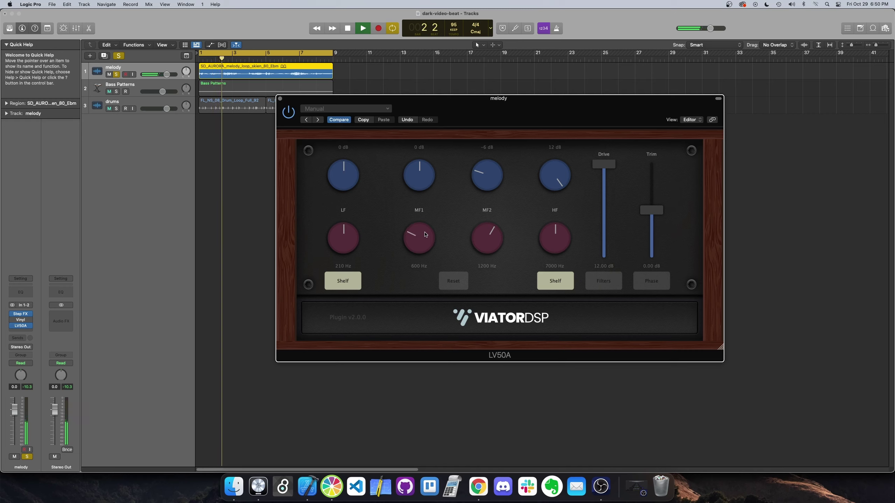
pyautogui.moveTo(426, 179); pyautogui.dragTo(433, 160)
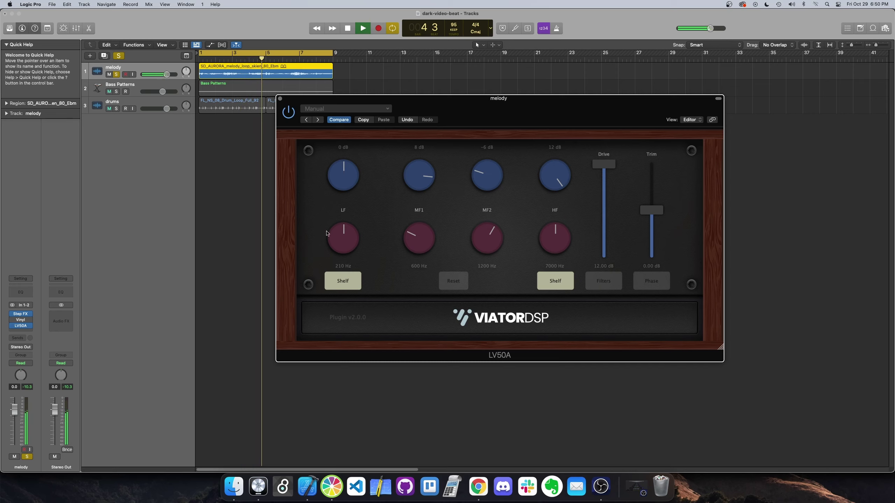
pyautogui.moveTo(339, 239); pyautogui.dragTo(340, 252)
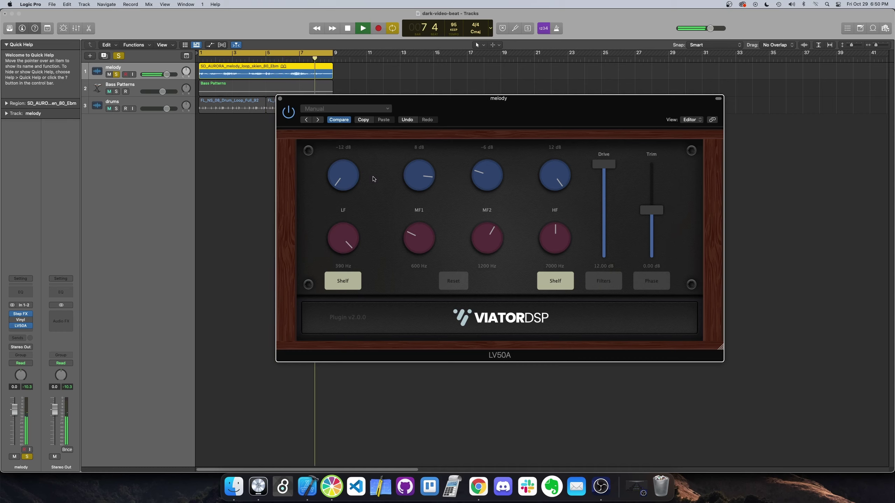
pyautogui.click(354, 282)
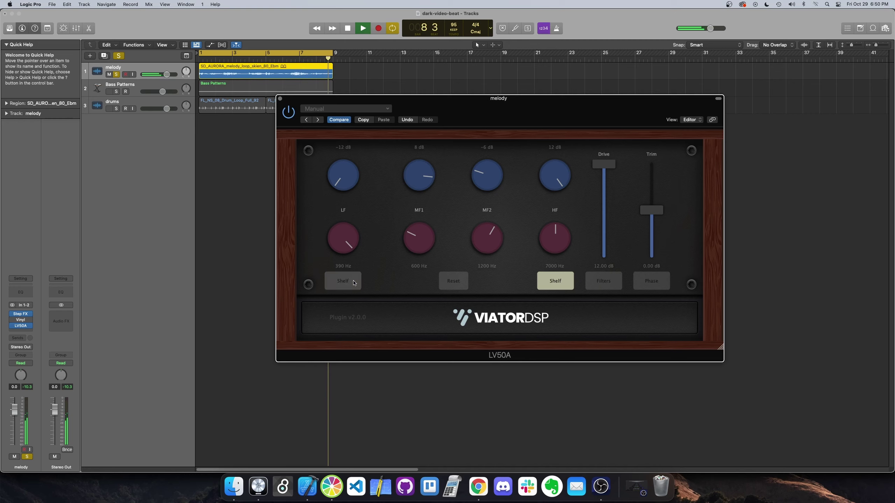
pyautogui.click(357, 283)
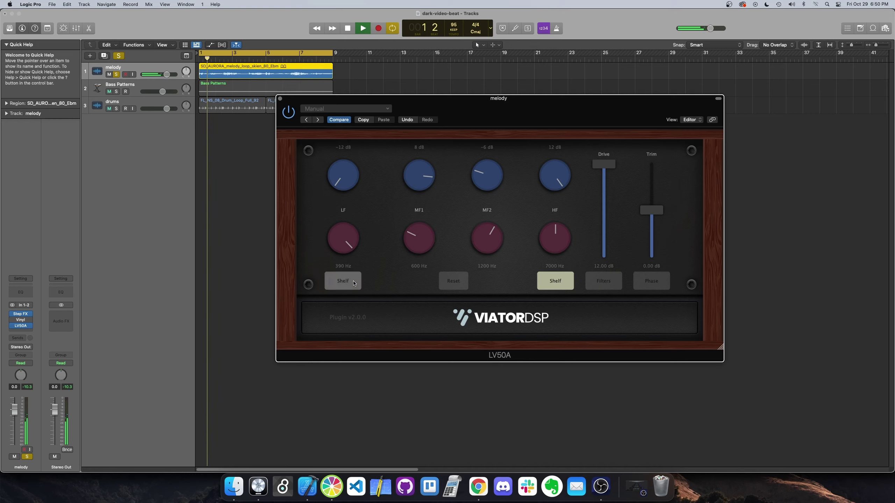
# Step: Unsolo the melody track and set its LV50A Trim to -6 dB while comparing against bypass
pyautogui.click(289, 112)
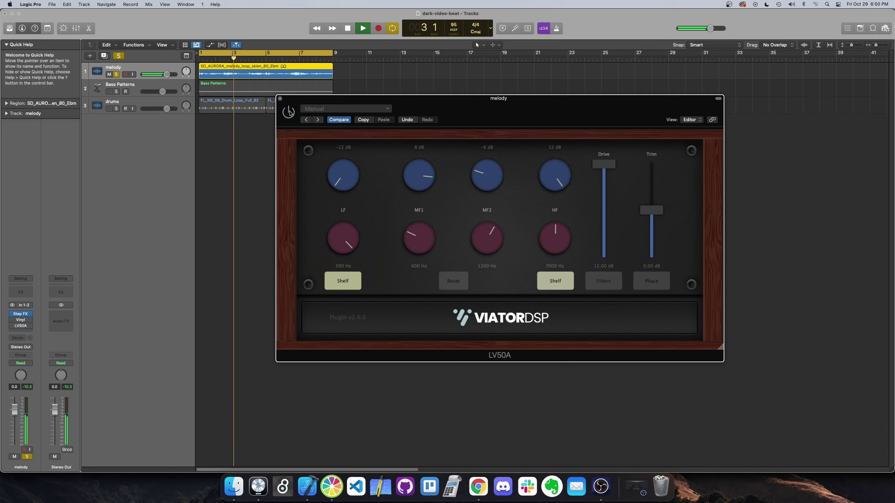
pyautogui.click(289, 112)
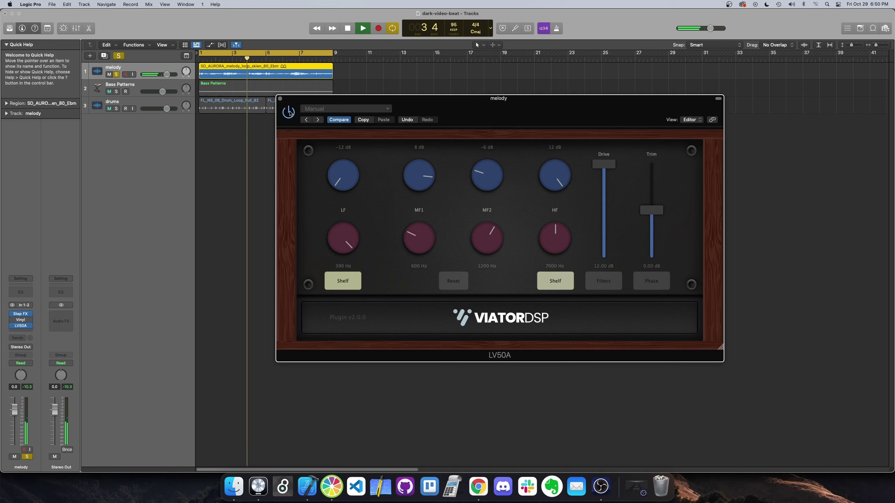
pyautogui.moveTo(651, 210); pyautogui.dragTo(652, 229)
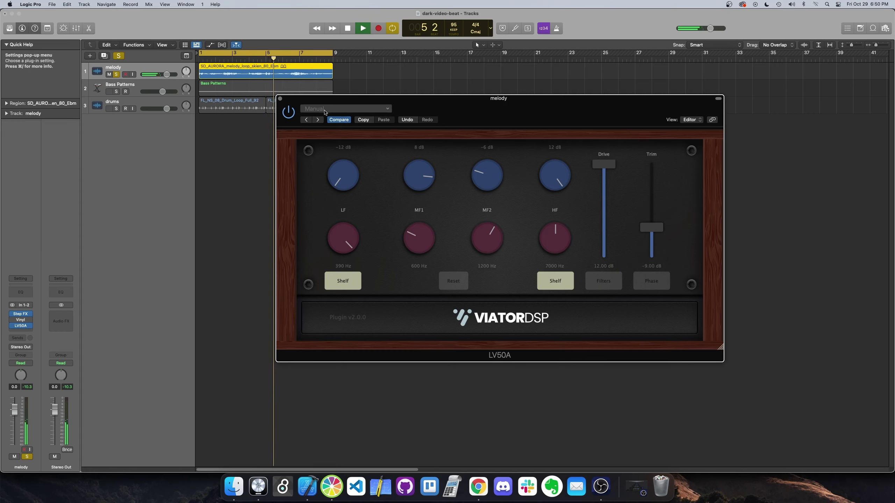
pyautogui.click(117, 75)
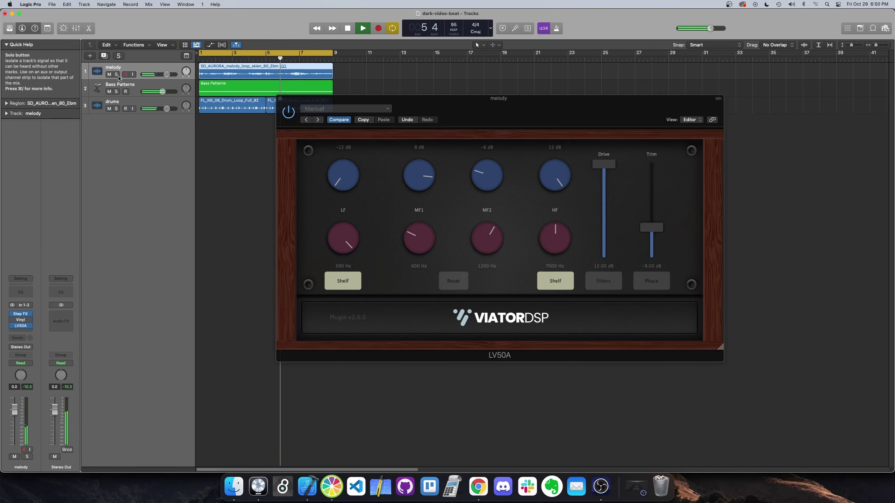
pyautogui.click(653, 227)
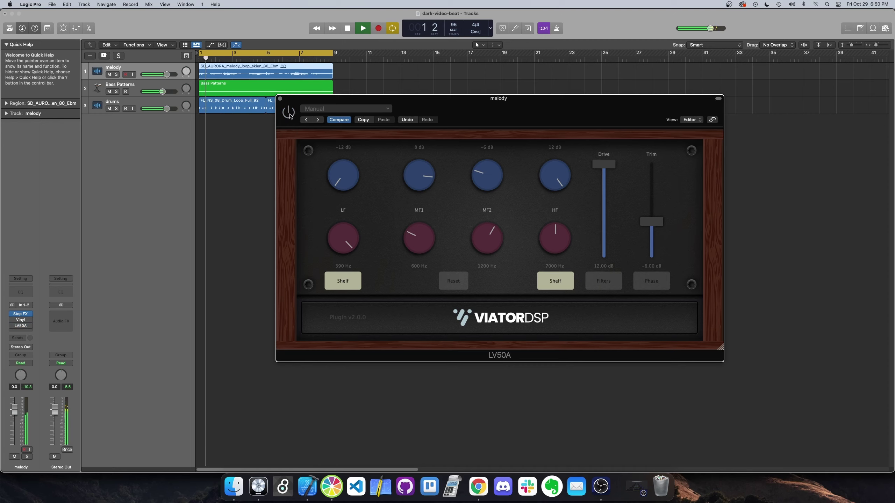
pyautogui.click(289, 113)
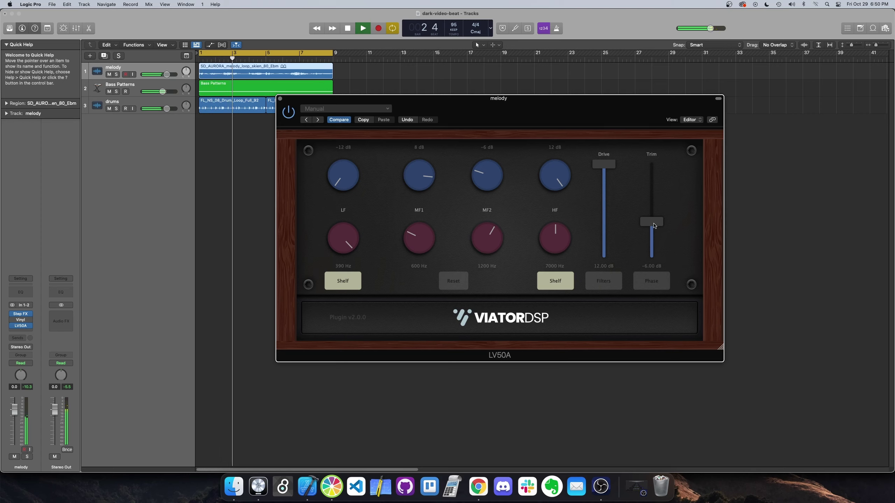
# Step: Audition the full beat with the melody LV50A's Filters option switched on and off
pyautogui.click(606, 283)
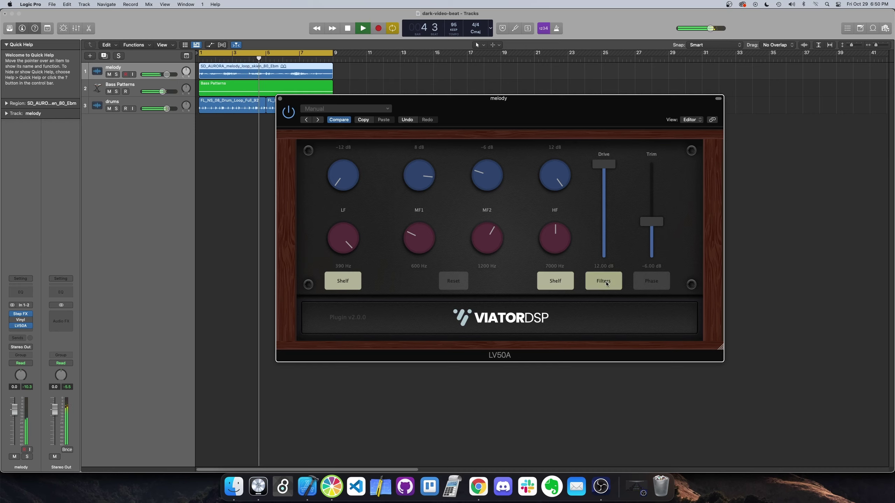
pyautogui.click(606, 283)
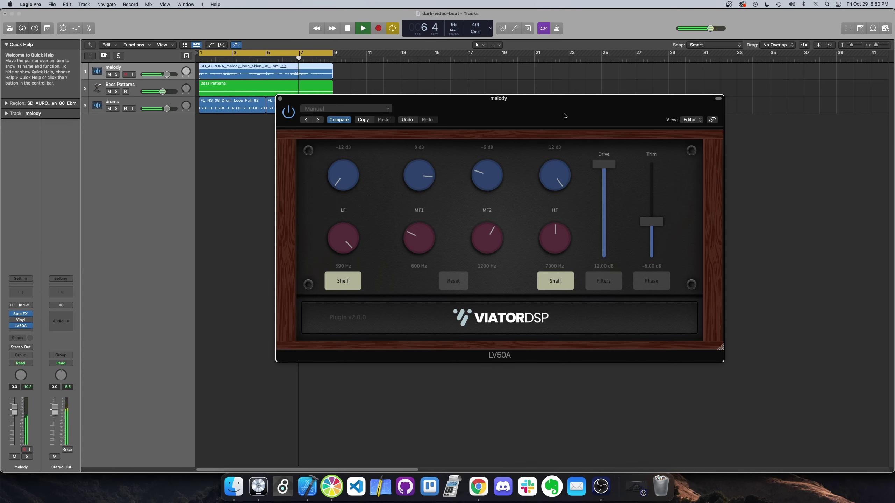
pyautogui.moveTo(564, 116); pyautogui.dragTo(498, 150)
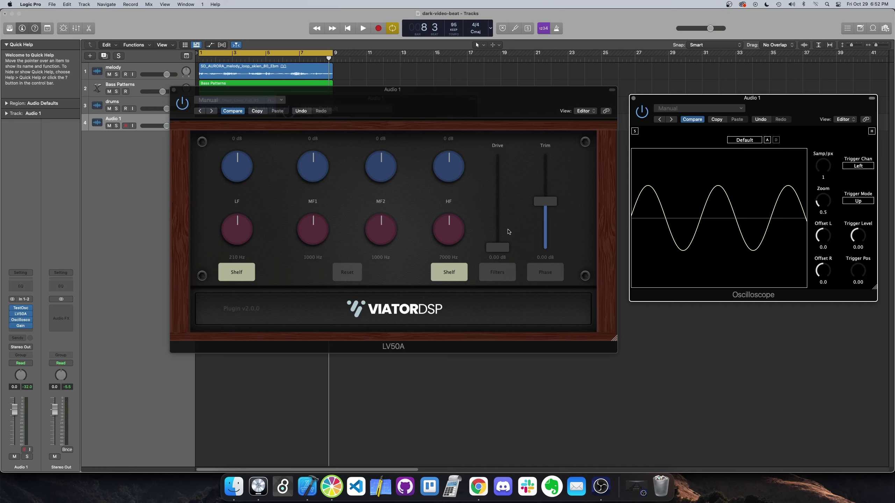
# Step: Raise the Drive to 12 dB on the Audio 1 track's LV50A while viewing the sine wave in the Oscilloscope
pyautogui.moveTo(505, 249)
pyautogui.mouseDown()
pyautogui.moveTo(512, 217)
pyautogui.moveTo(512, 251)
pyautogui.mouseUp()
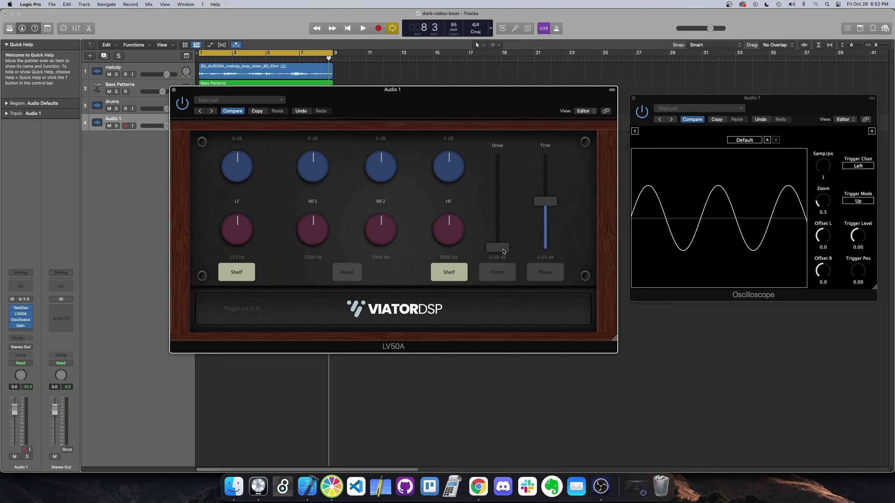
pyautogui.moveTo(505, 247); pyautogui.dragTo(509, 250)
pyautogui.moveTo(507, 251); pyautogui.dragTo(512, 147)
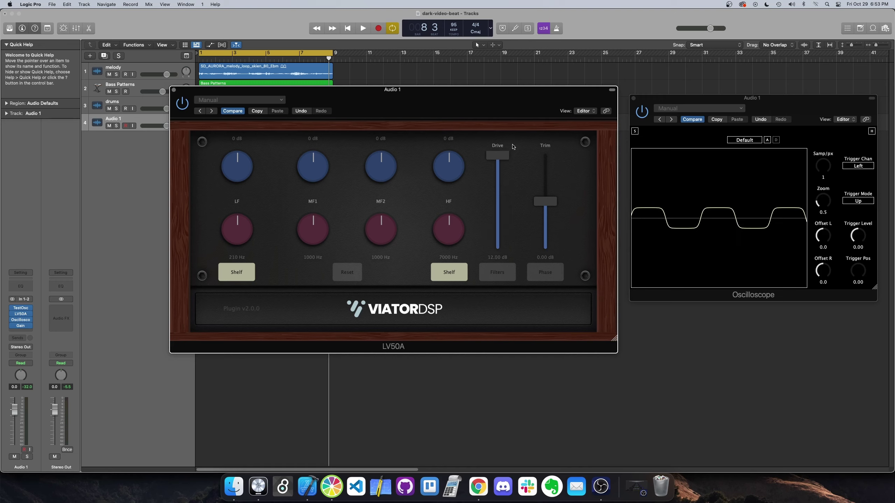